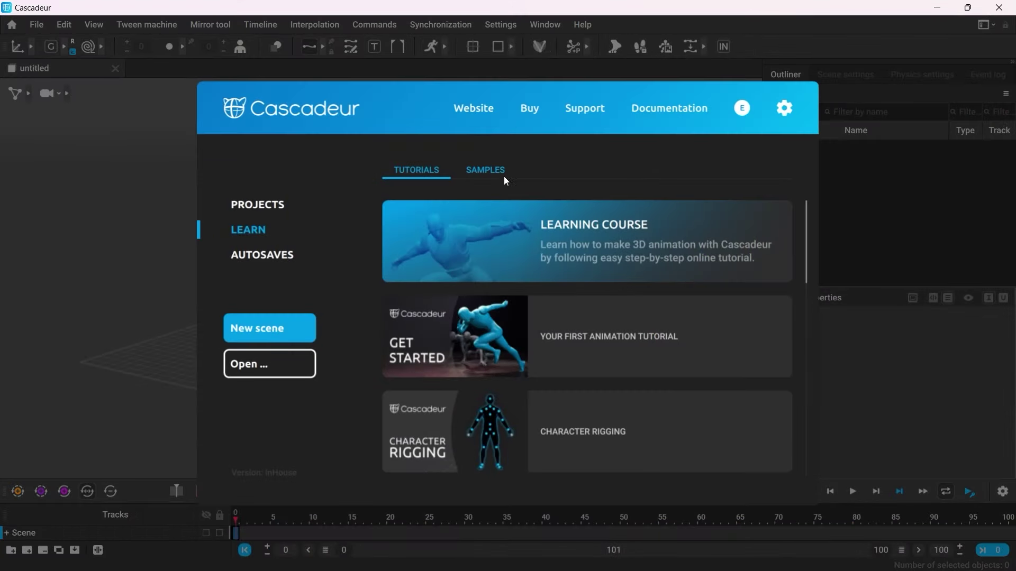
Load the Cascy sample scene from the Samples list.
click(491, 170)
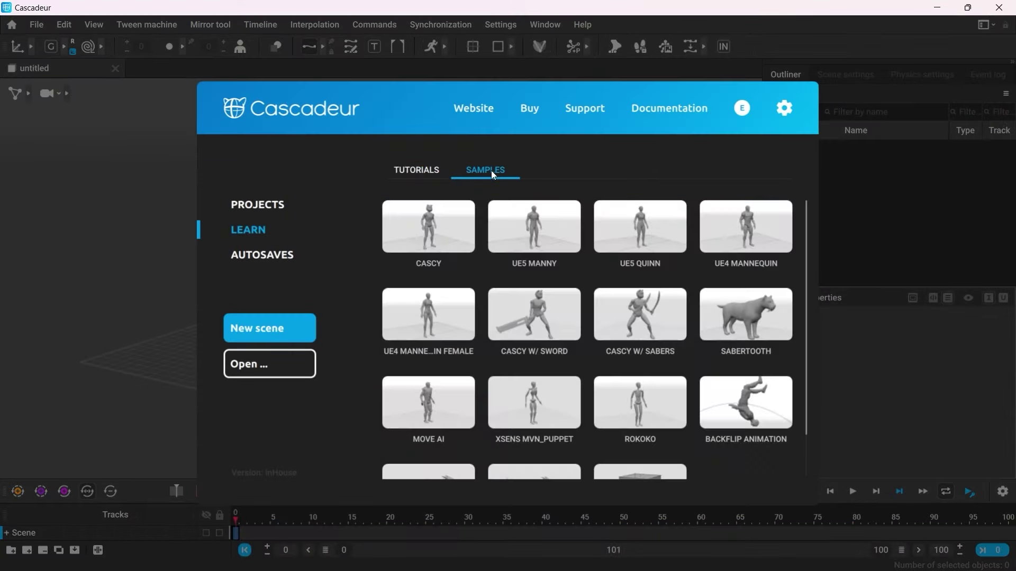
click(446, 228)
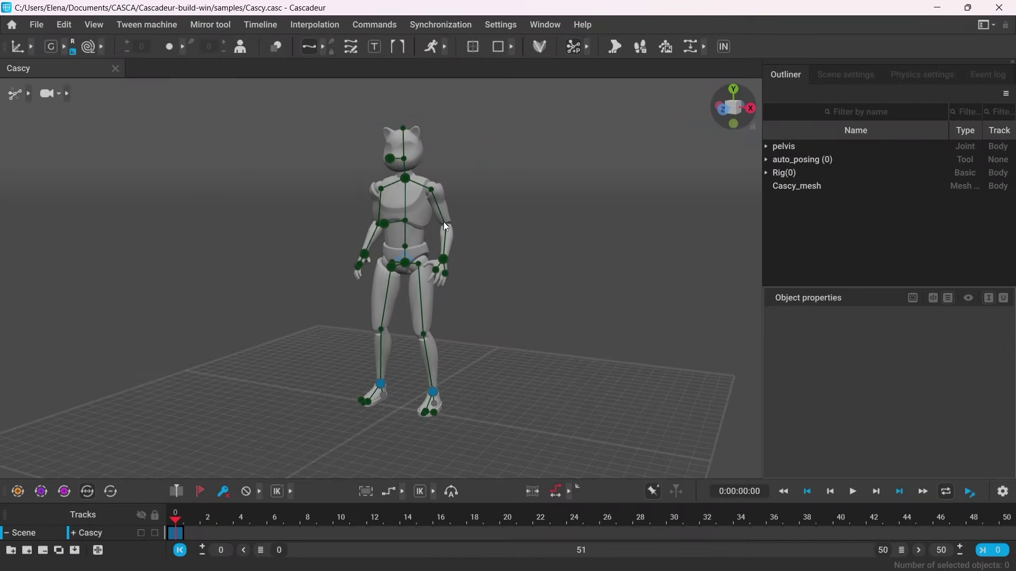
Add a cylinder to the scene and raise it above Cascy's head.
right_drag(445, 226, 532, 232)
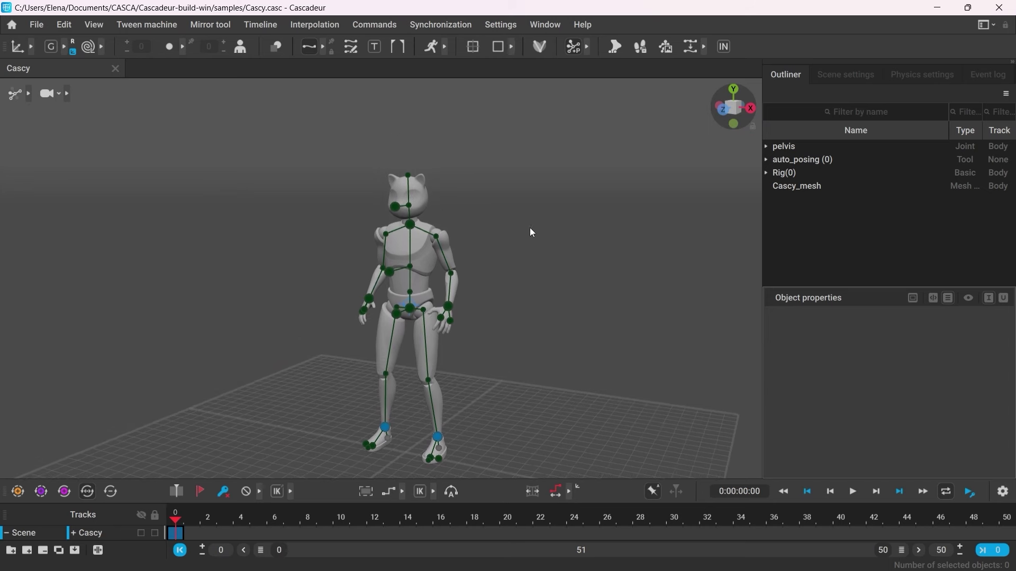
click(376, 26)
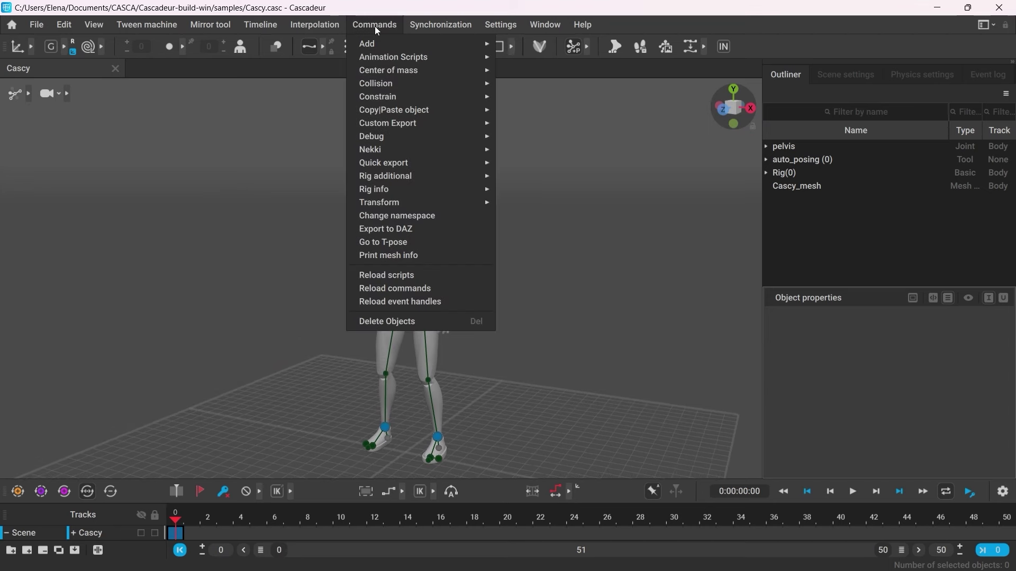
mouse_move(378, 47)
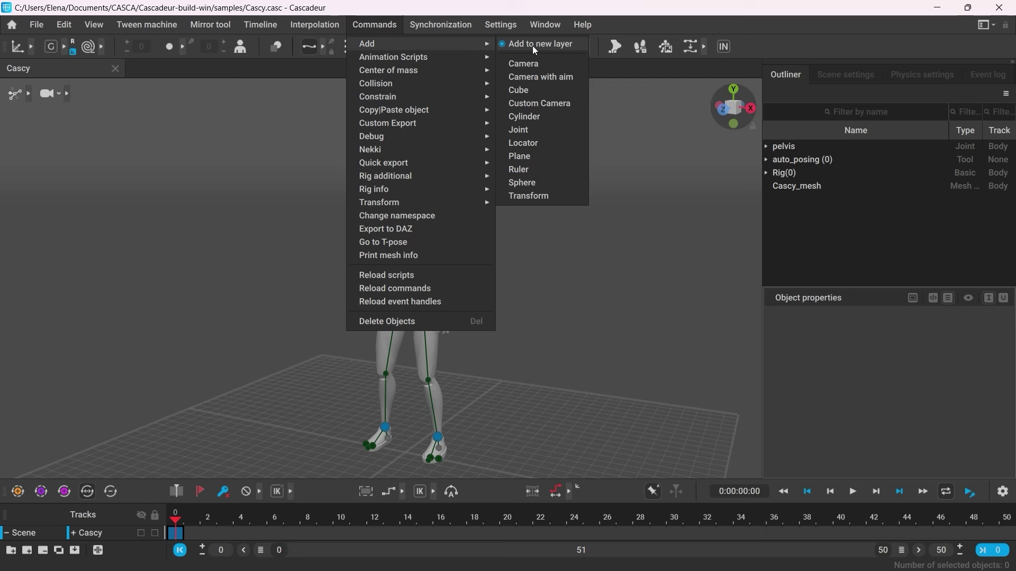
click(525, 117)
drag(405, 431, 405, 185)
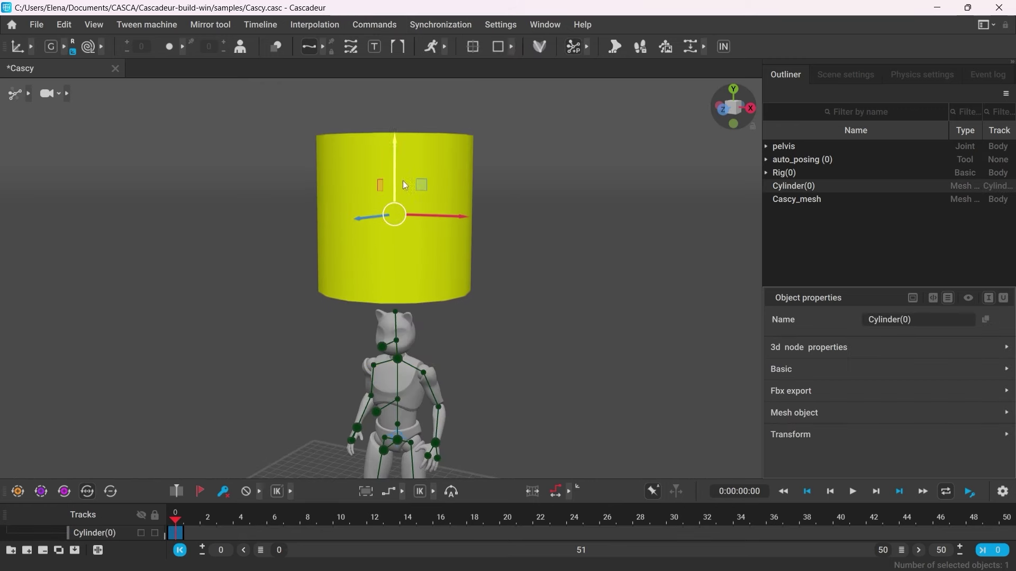
click(31, 47)
Scale the cylinder down into a thin bar.
click(95, 47)
right_drag(397, 201, 397, 248)
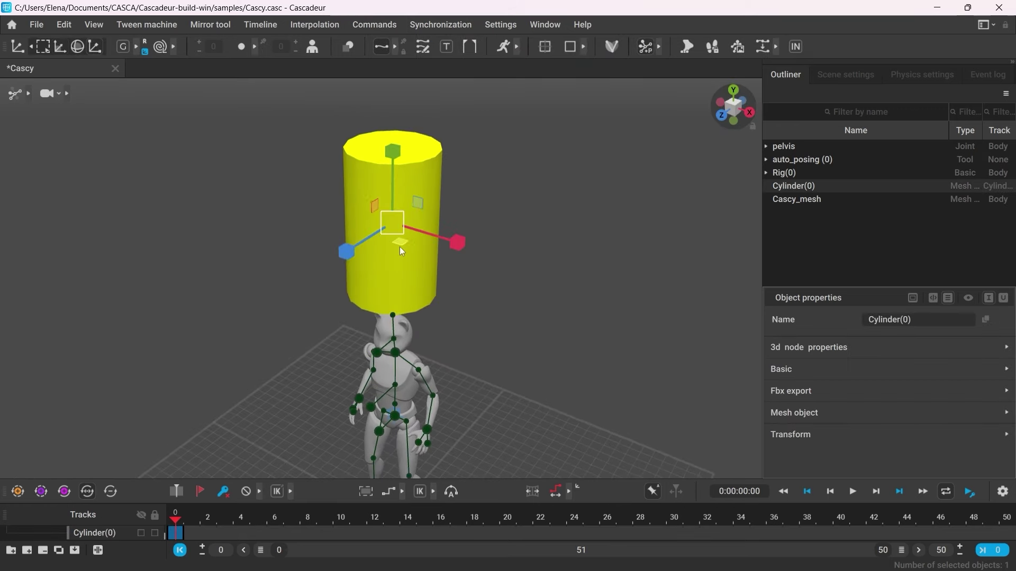
drag(400, 247, 393, 238)
click(859, 75)
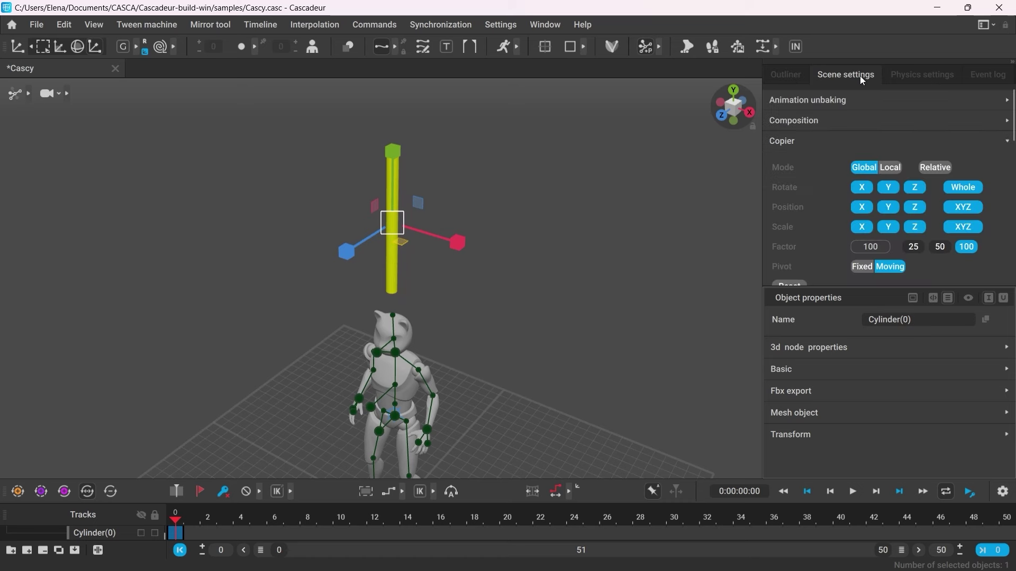
scroll(825, 209, down, 8)
scroll(826, 212, down, 2)
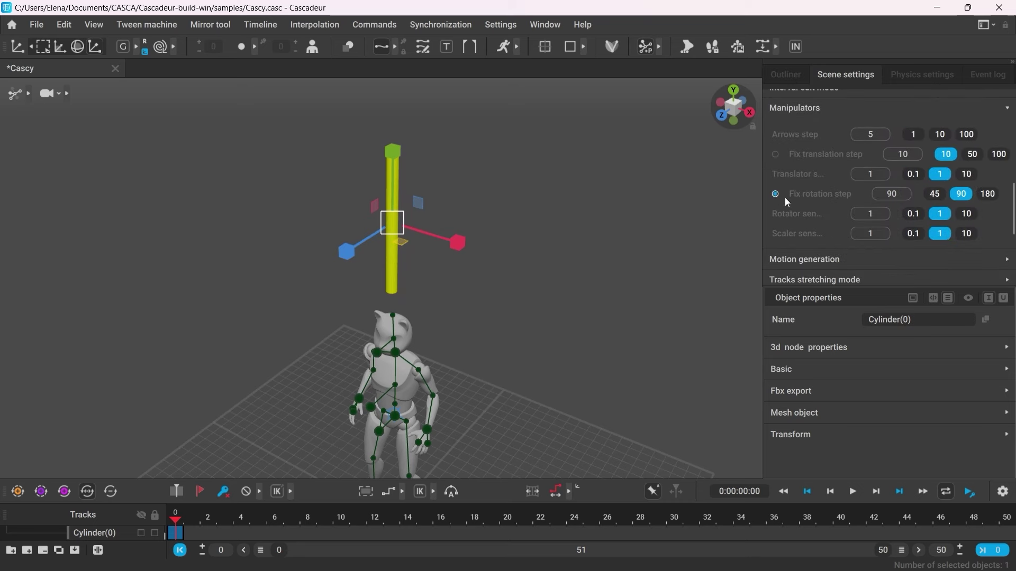
Rotate the bar so it lies horizontally above Cascy.
key(e)
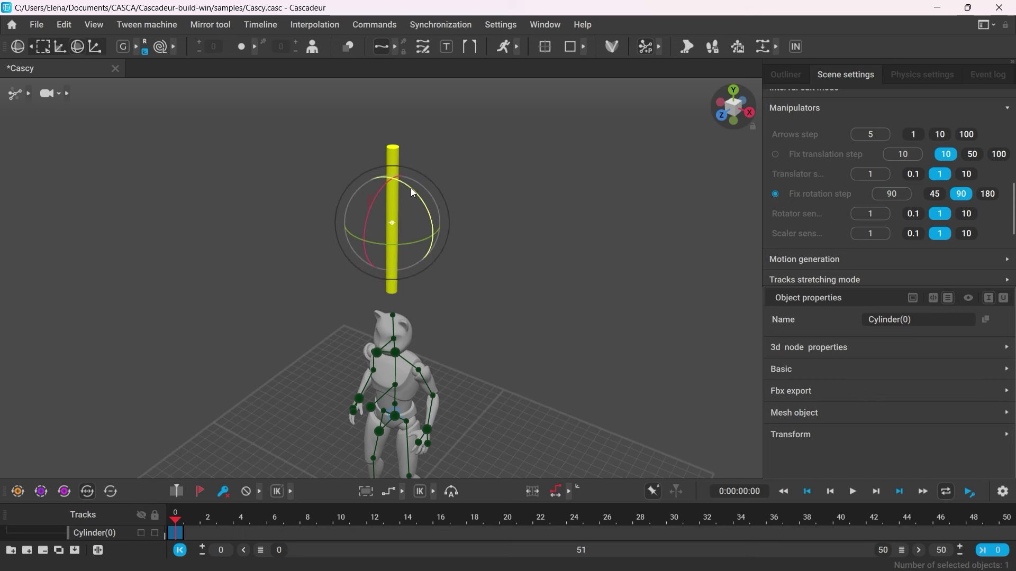
drag(410, 188, 430, 217)
click(471, 297)
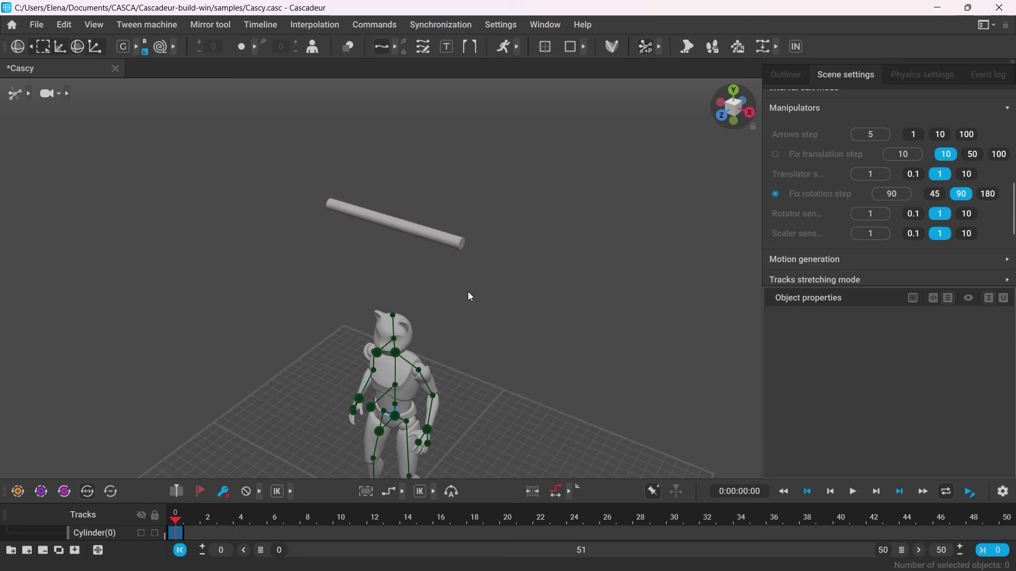
Switch off Fix rotation step in the Manipulators scene settings.
click(775, 194)
right_drag(540, 363, 542, 310)
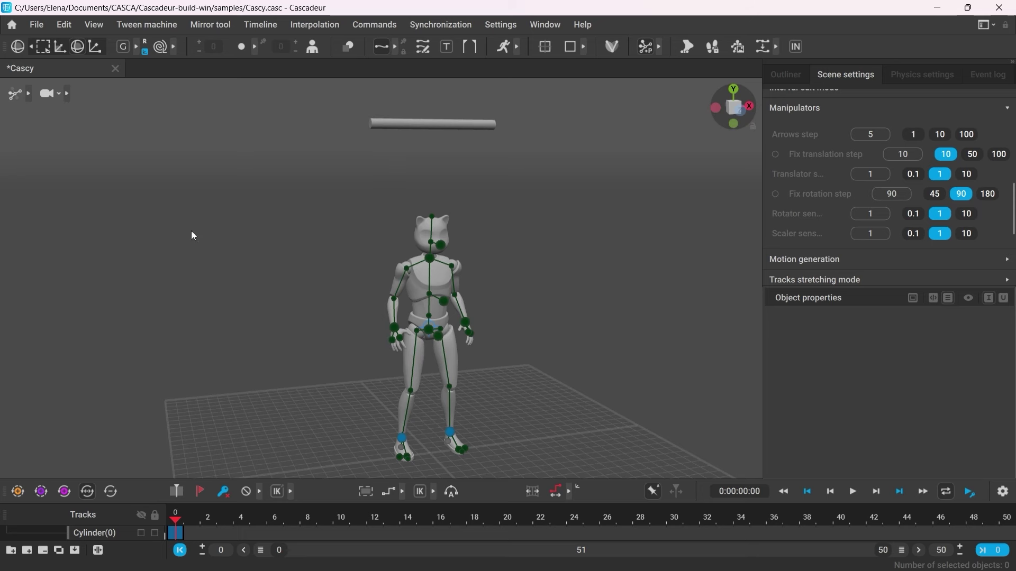
click(28, 100)
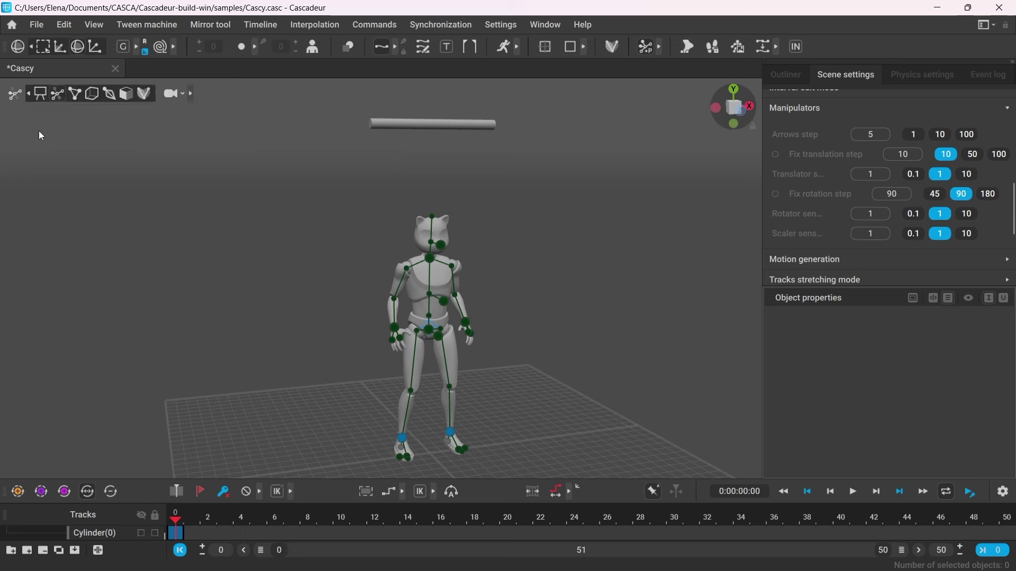
Add a capsule collision to the cylinder bar.
click(128, 100)
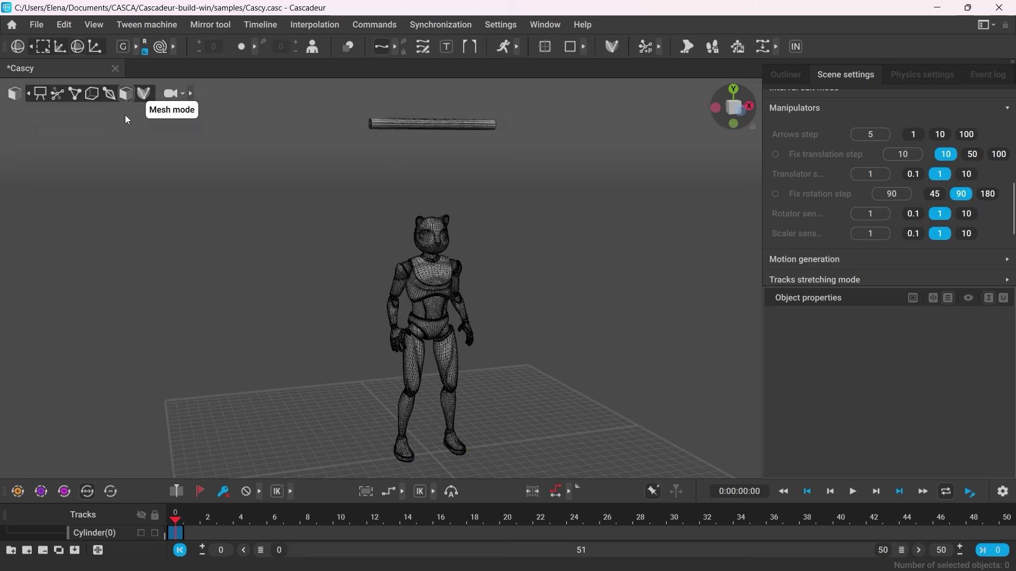
click(440, 128)
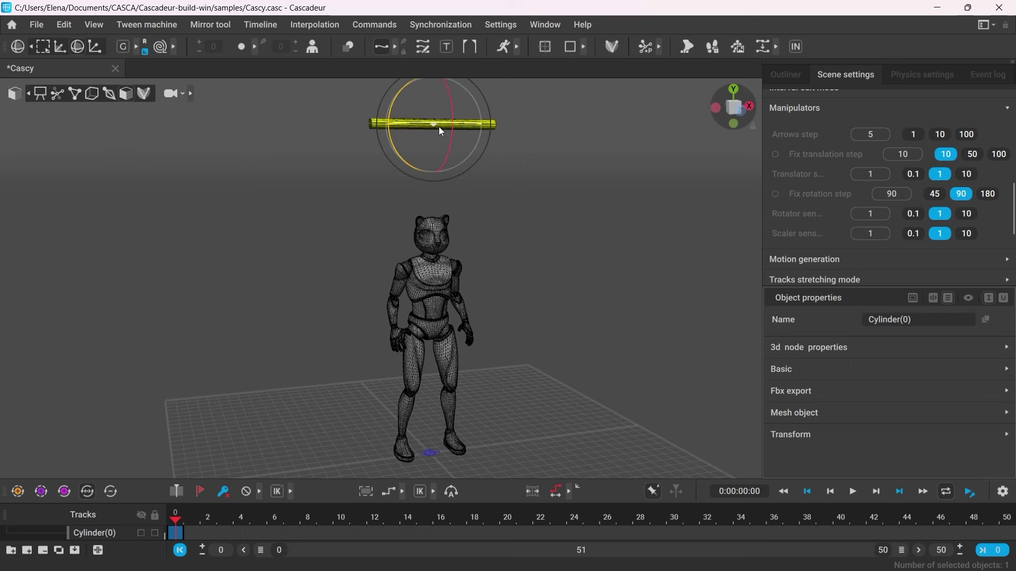
click(366, 26)
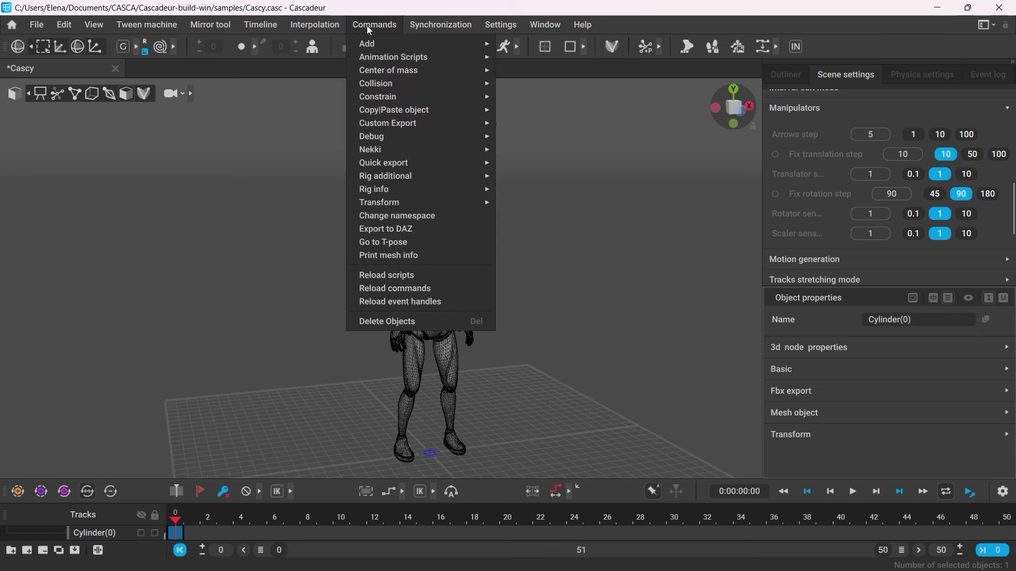
mouse_move(427, 83)
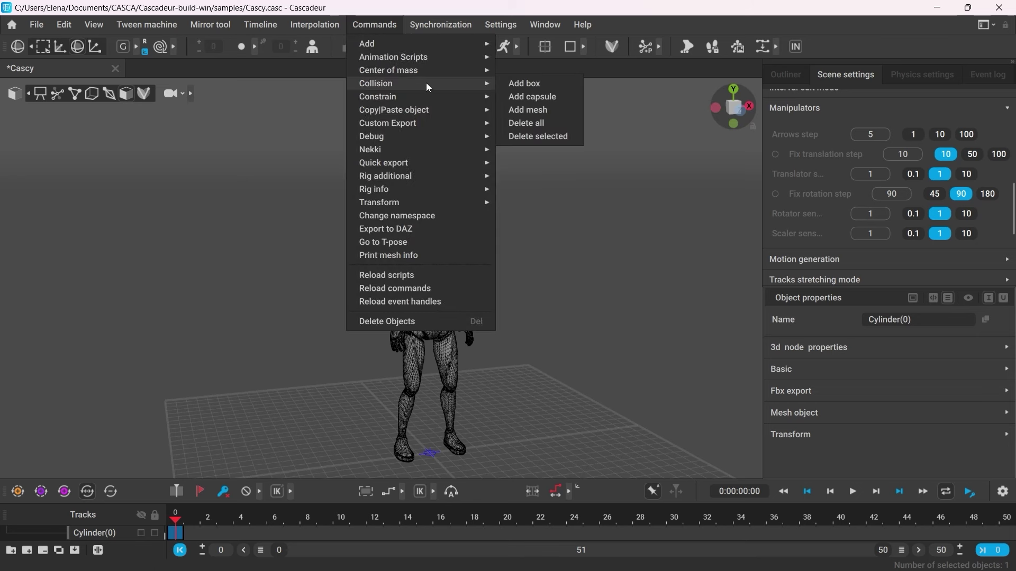
click(532, 97)
click(526, 136)
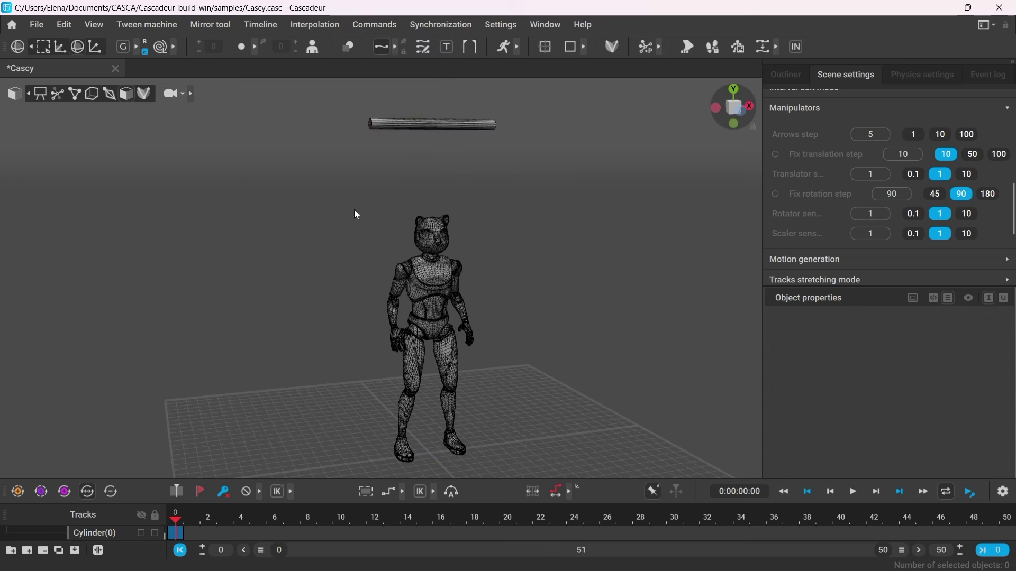
Display collision shapes to inspect the bar and character up close, then return to mesh view.
click(144, 94)
scroll(296, 238, up, 5)
right_drag(293, 284, 310, 342)
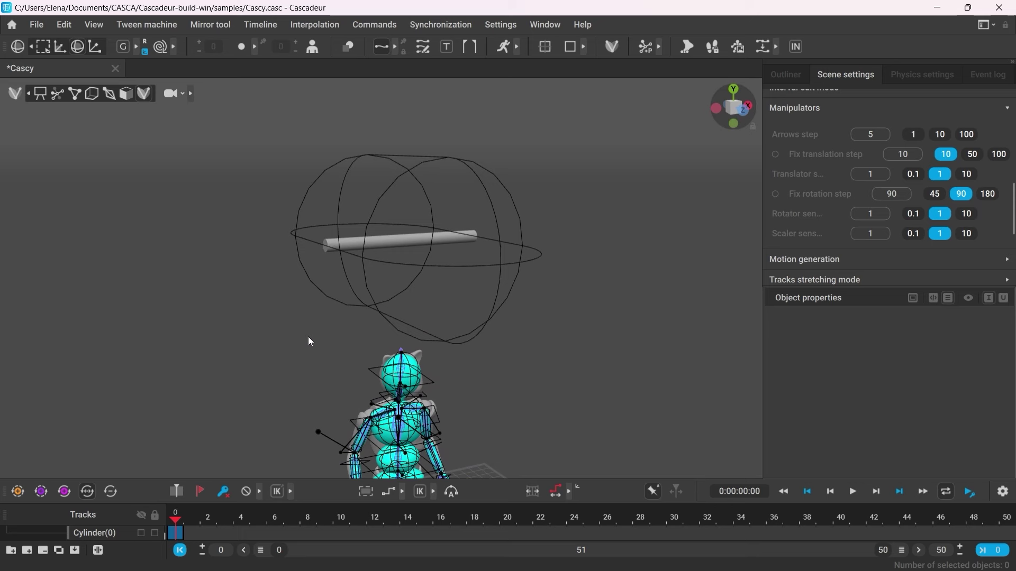
click(126, 94)
Set the bar's capsule collision Radius from 50 to 5.
click(370, 242)
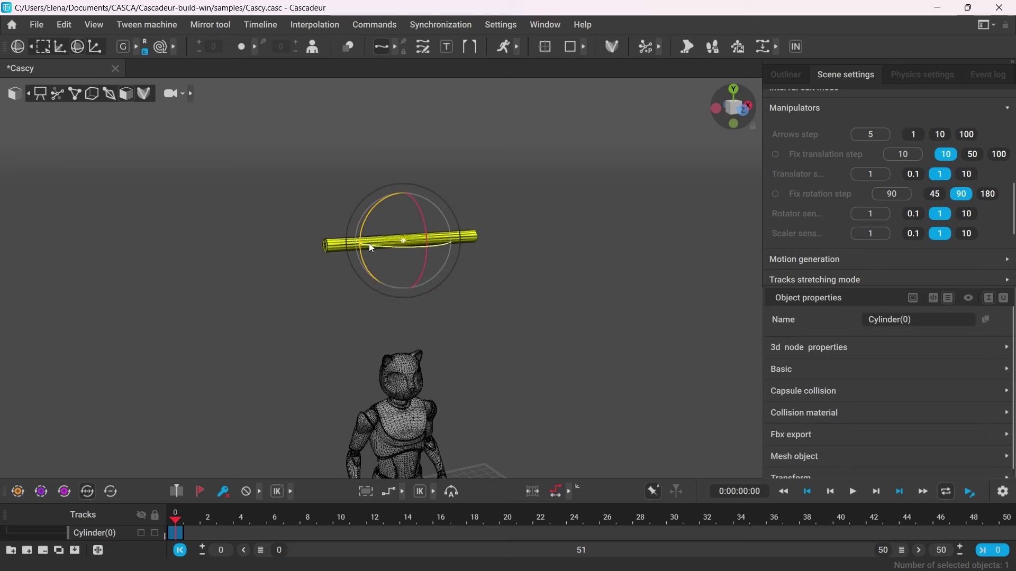
click(144, 97)
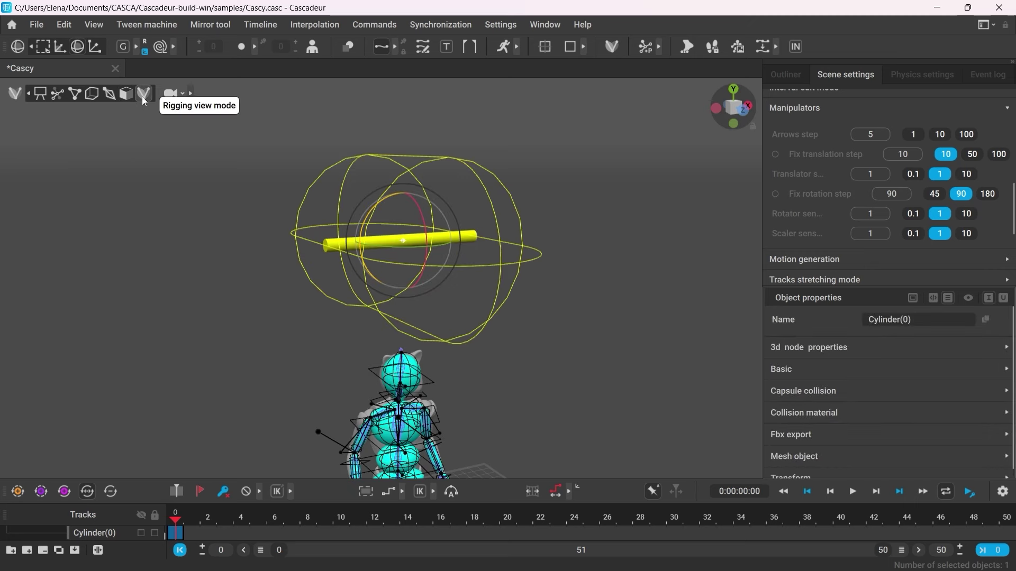
click(809, 396)
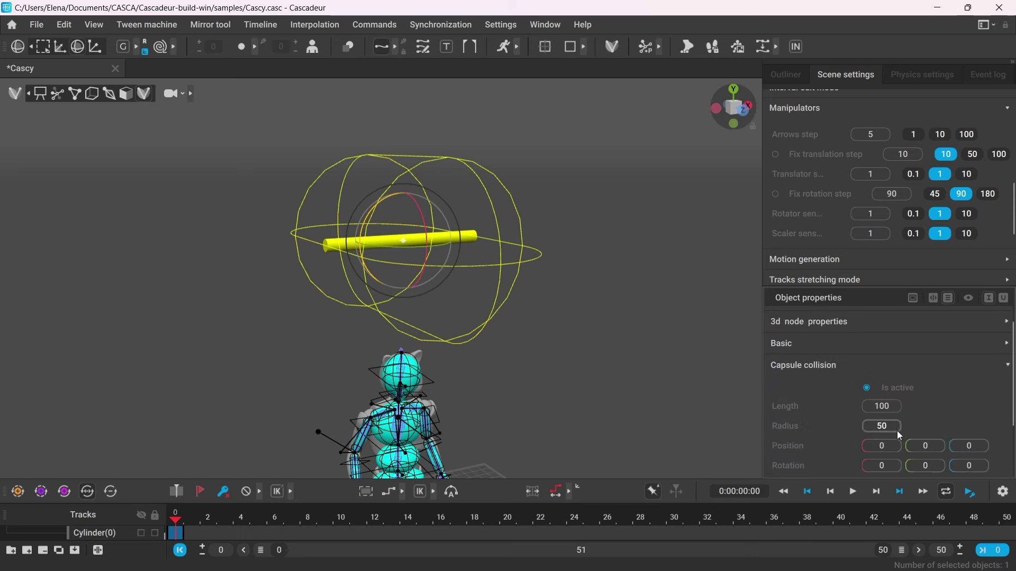
text(5)
key(Return)
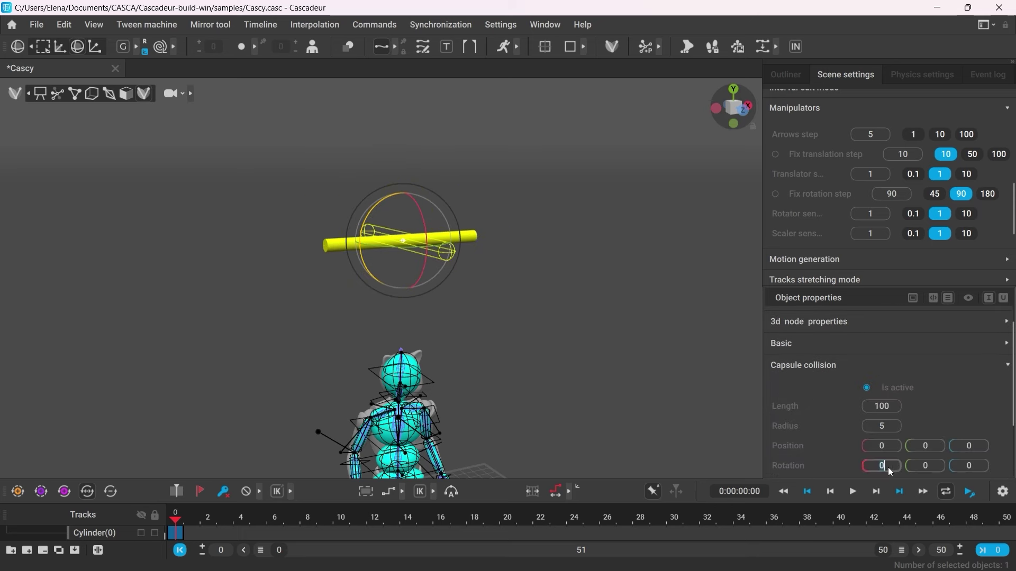
click(381, 277)
scroll(381, 276, up, 5)
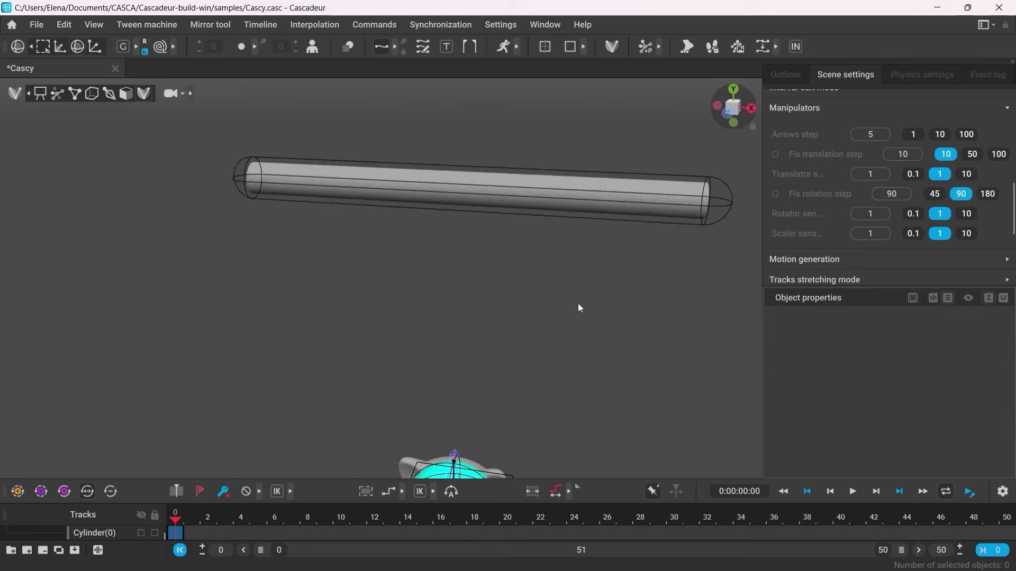
right_drag(580, 308, 642, 310)
Set the bar's Collision material type to Pin.
click(303, 199)
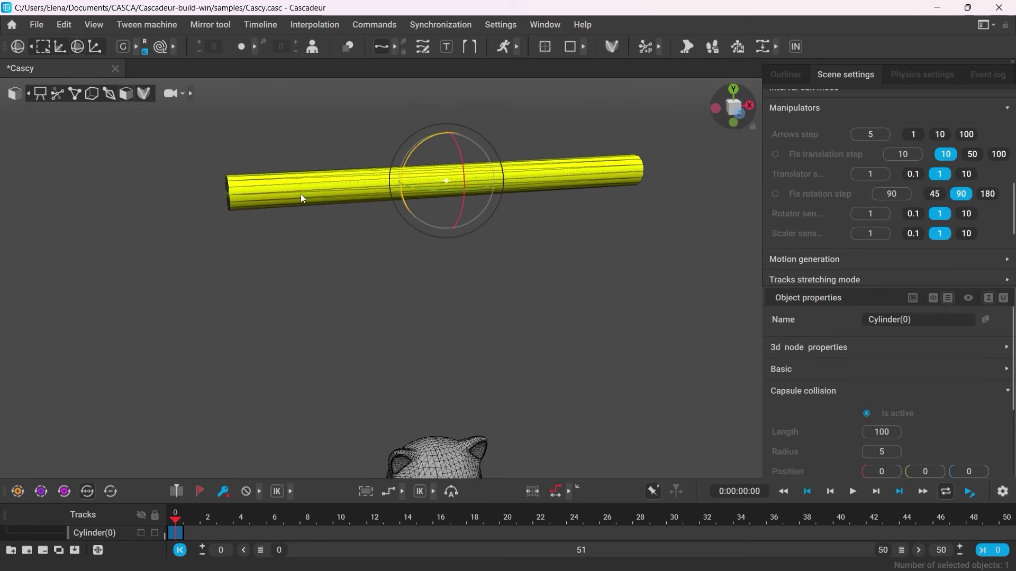
click(144, 94)
drag(816, 288, 840, 119)
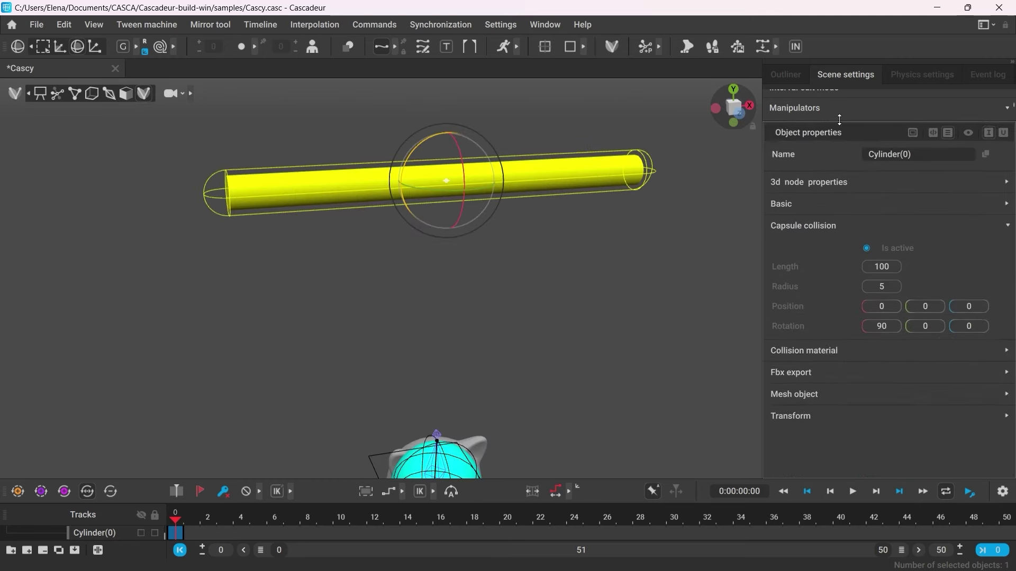
click(818, 350)
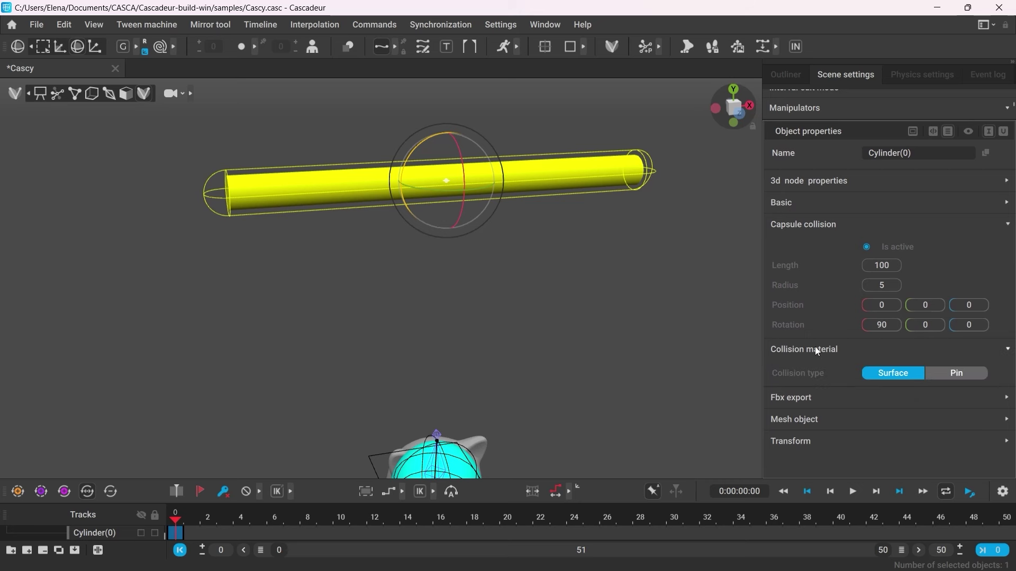
click(967, 375)
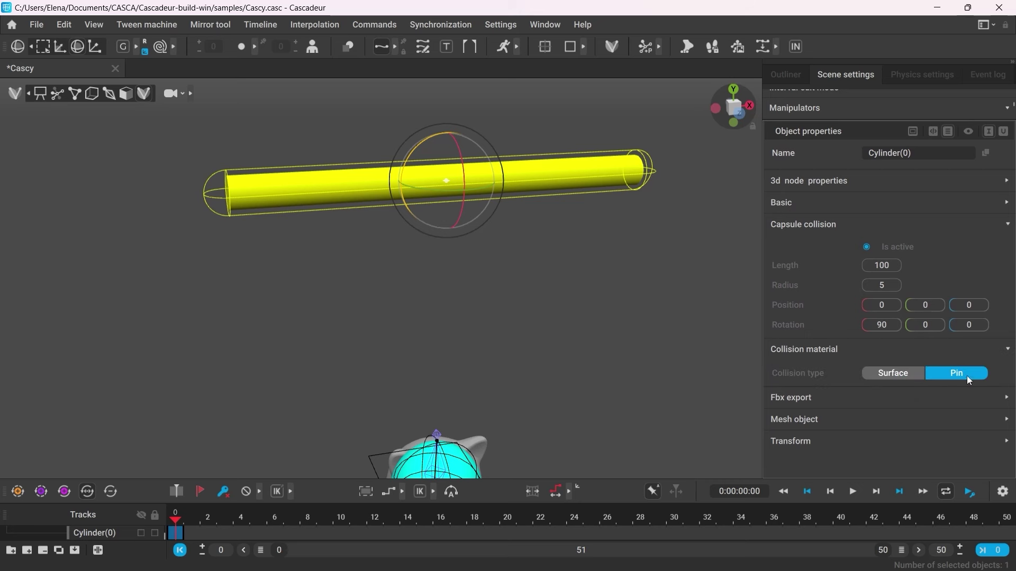
click(553, 337)
Enable AutoPhysics for Cascy in skeleton display.
drag(862, 120, 673, 394)
click(60, 96)
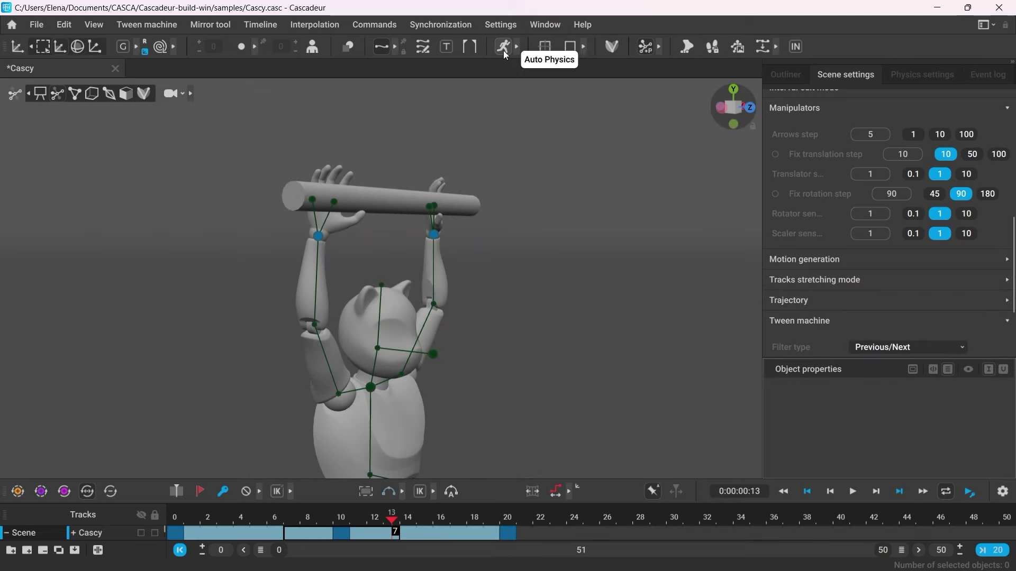
click(503, 47)
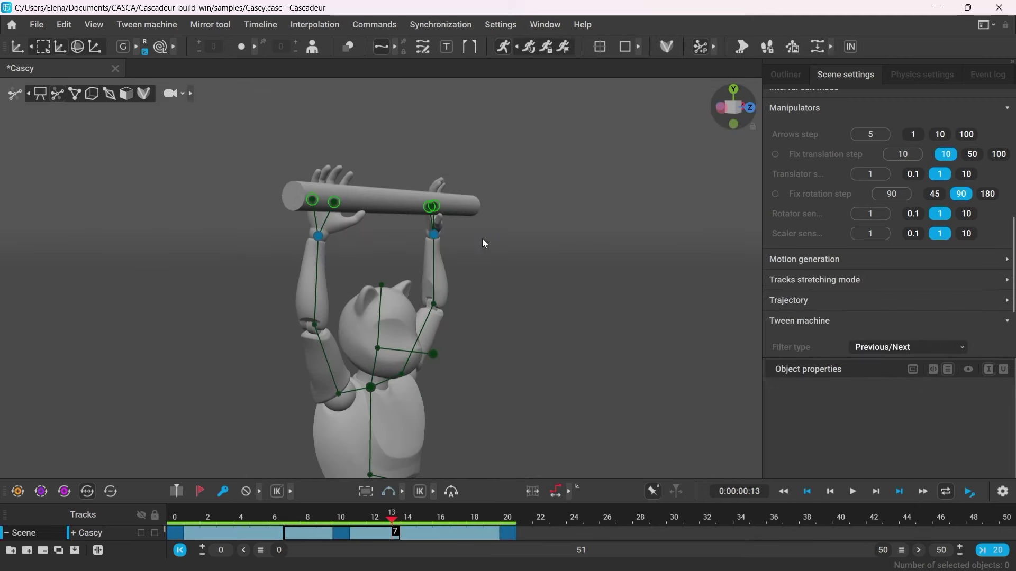
alt+drag(483, 244, 517, 339)
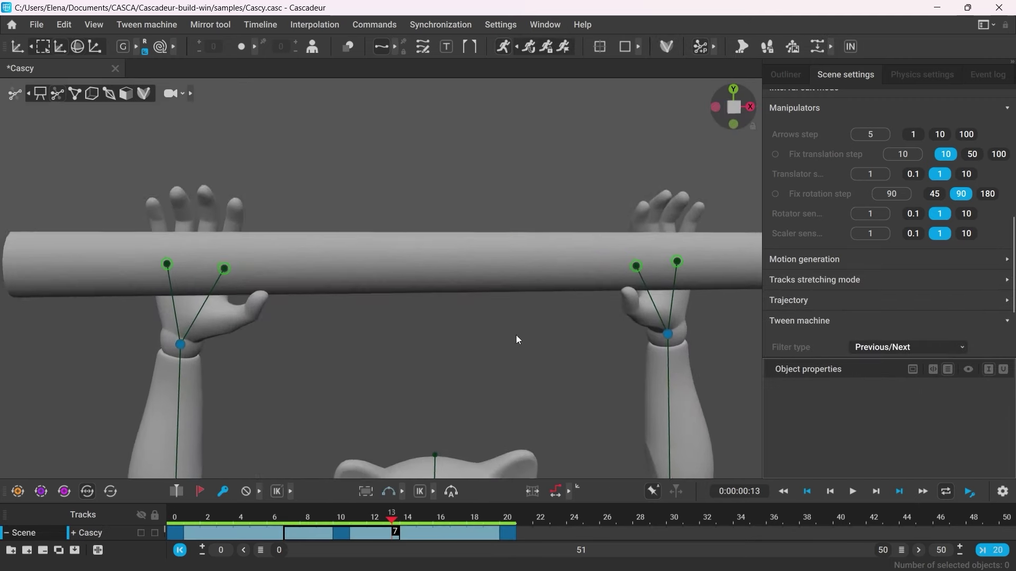
At frame 10, drag the right wrist point down below the bar.
click(341, 533)
click(245, 320)
drag(245, 323, 202, 285)
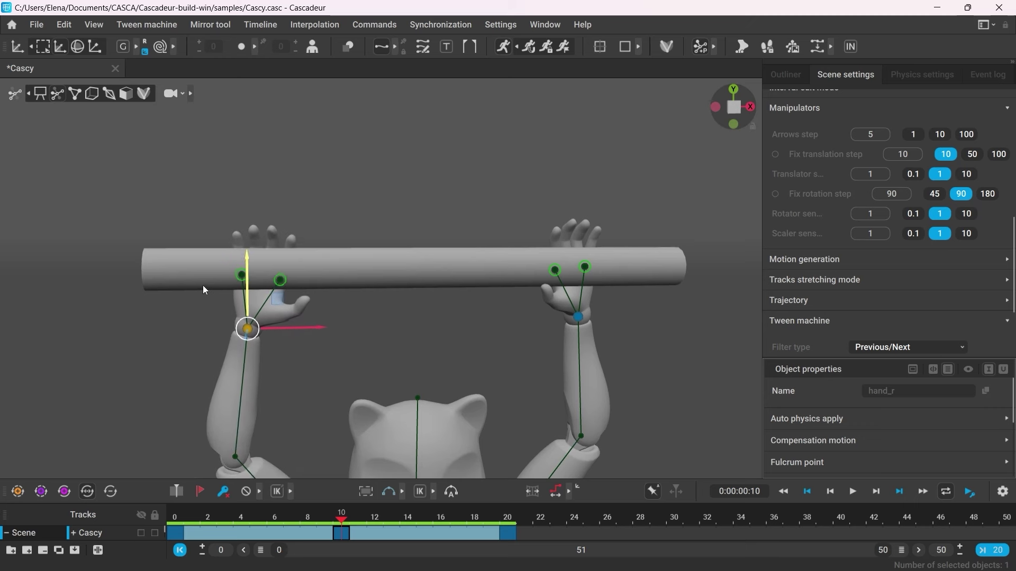
click(179, 347)
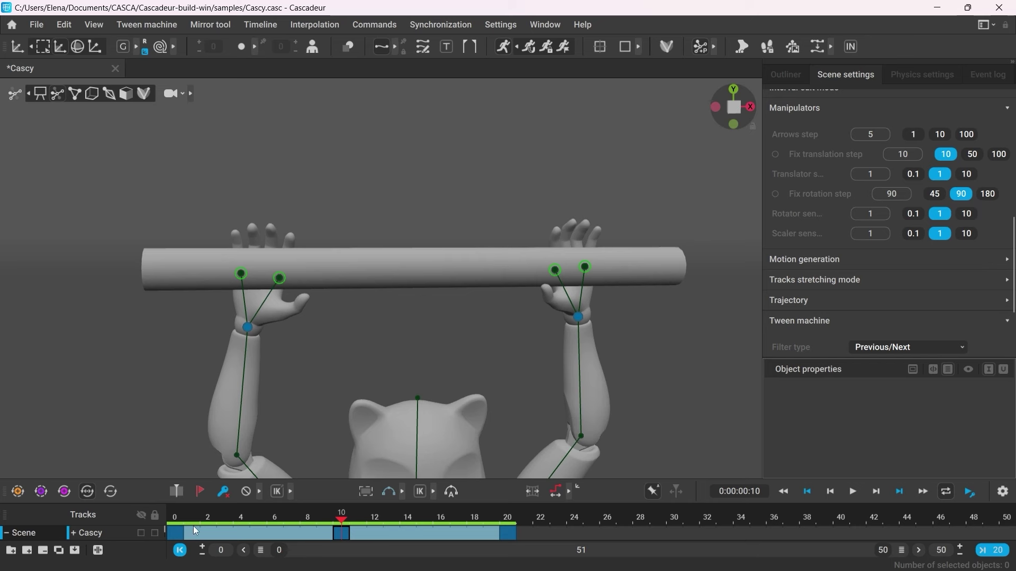
drag(173, 518, 341, 512)
click(247, 269)
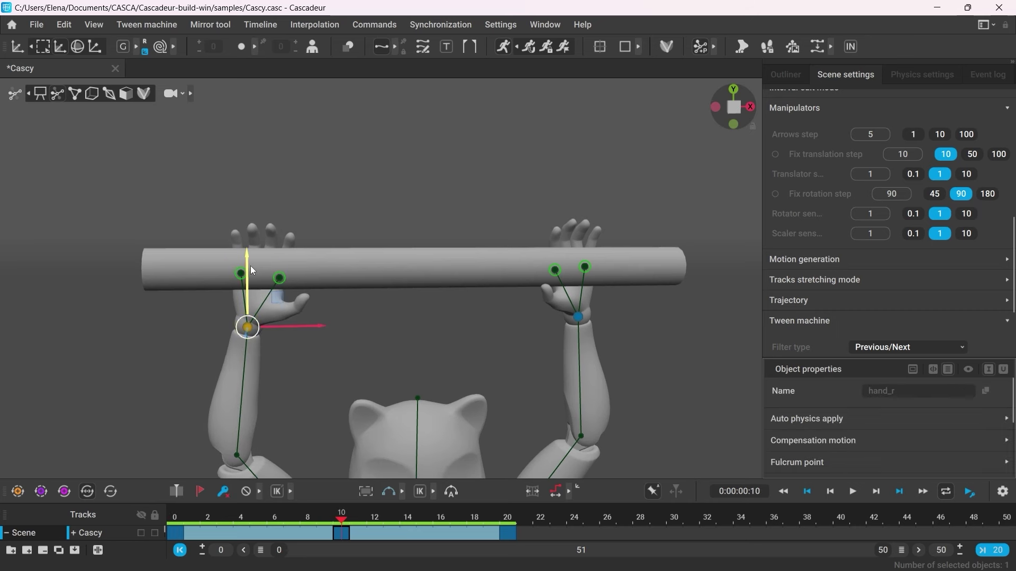
drag(250, 266, 290, 360)
click(378, 369)
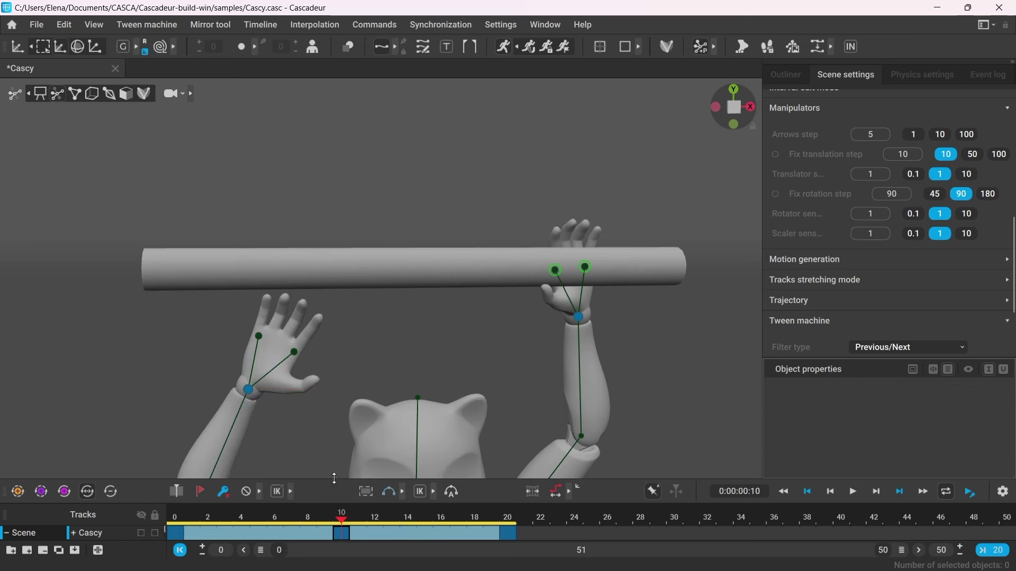
drag(177, 518, 502, 524)
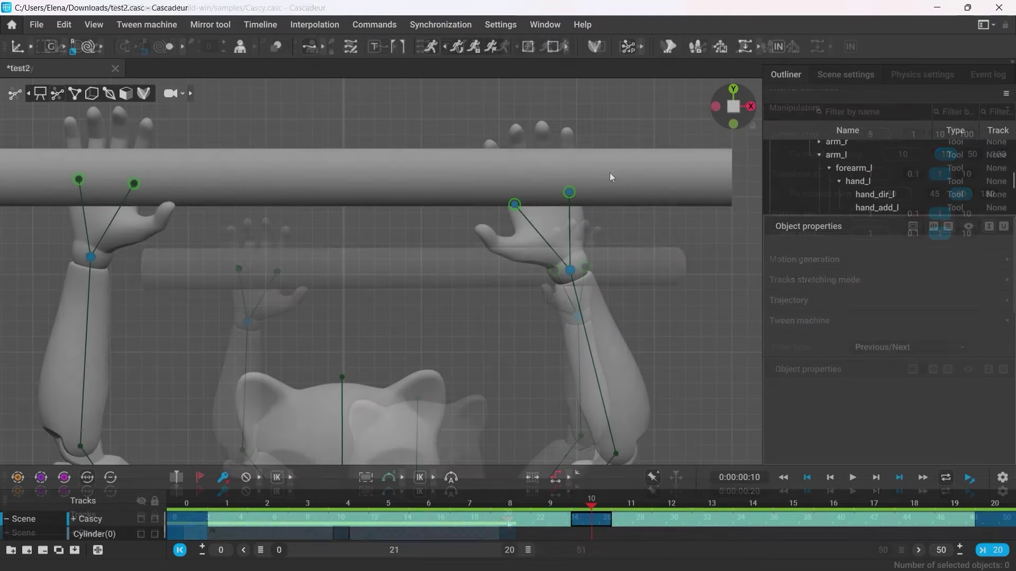
Confirm both left-hand contact points are set as Fulcrum points.
drag(496, 180, 601, 230)
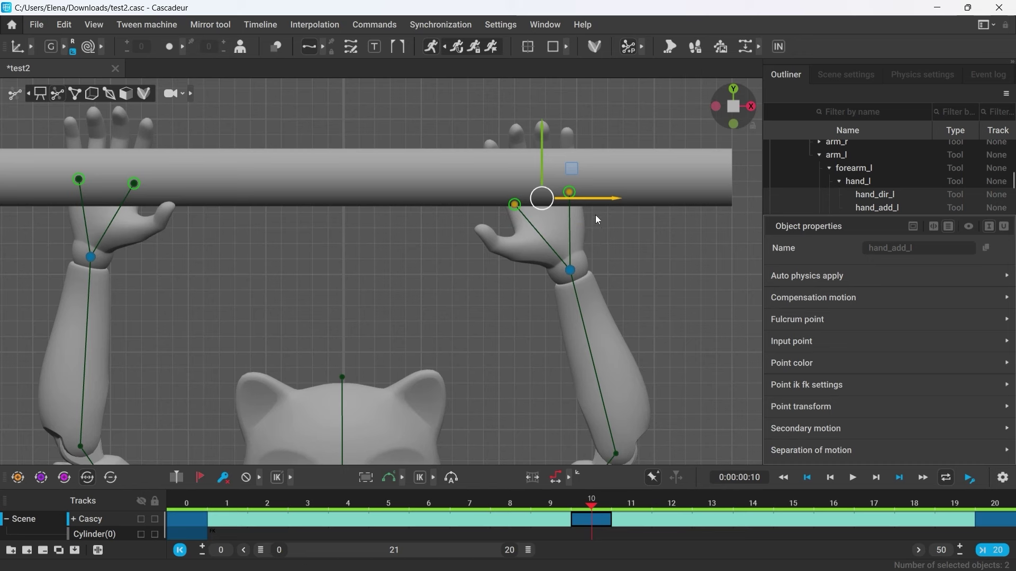
click(814, 323)
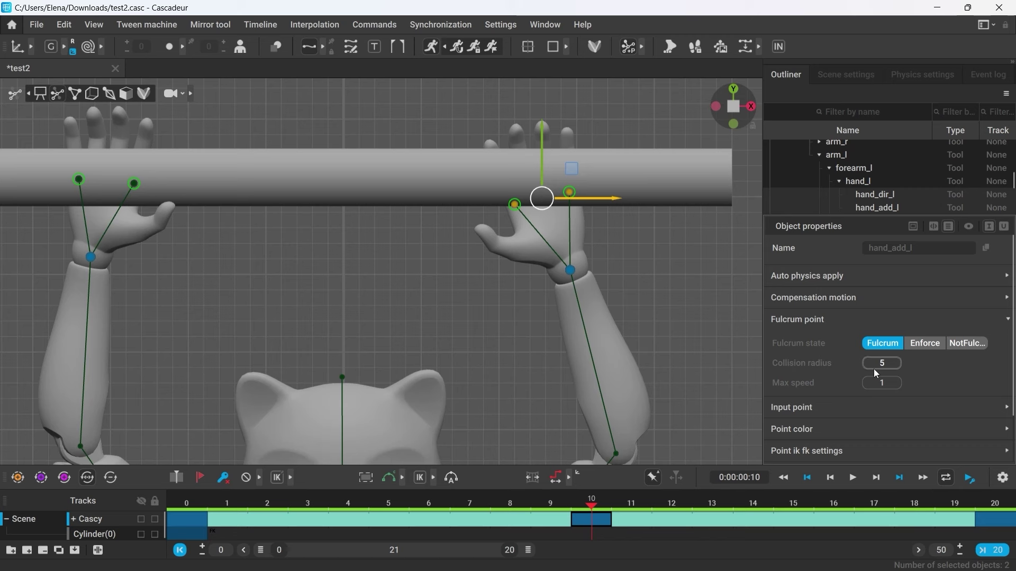
click(697, 360)
Move the left wrist down and sideways along the bar, then play the animation.
click(570, 271)
mouse_move(566, 224)
mouse_down()
mouse_move(569, 274)
mouse_move(554, 224)
mouse_up()
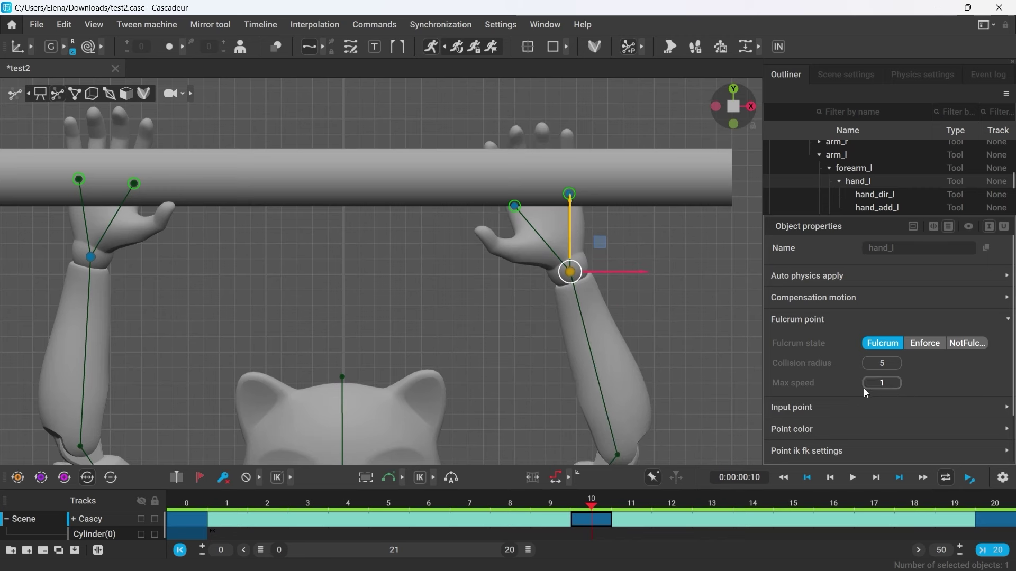
drag(607, 272, 623, 288)
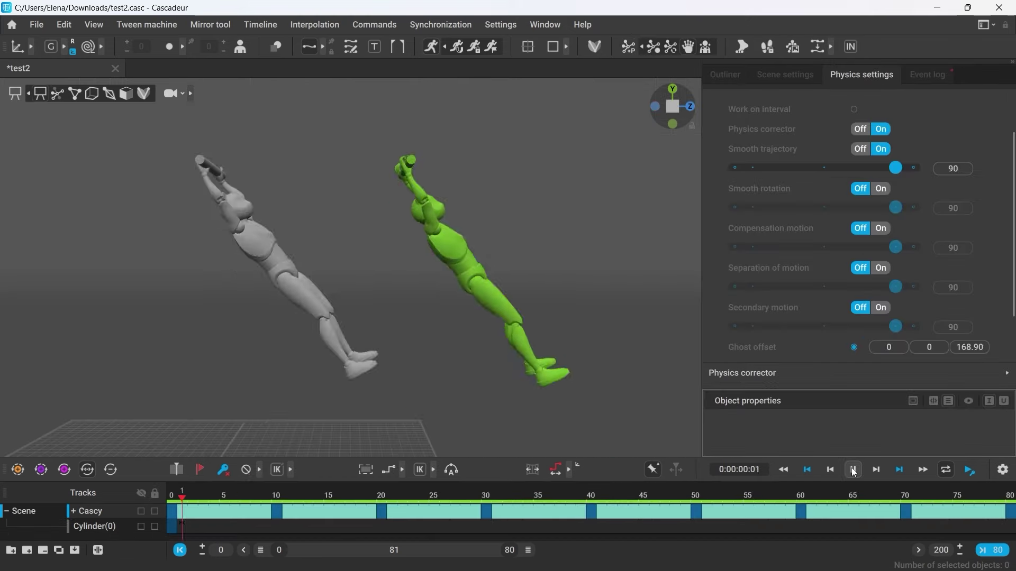
click(854, 470)
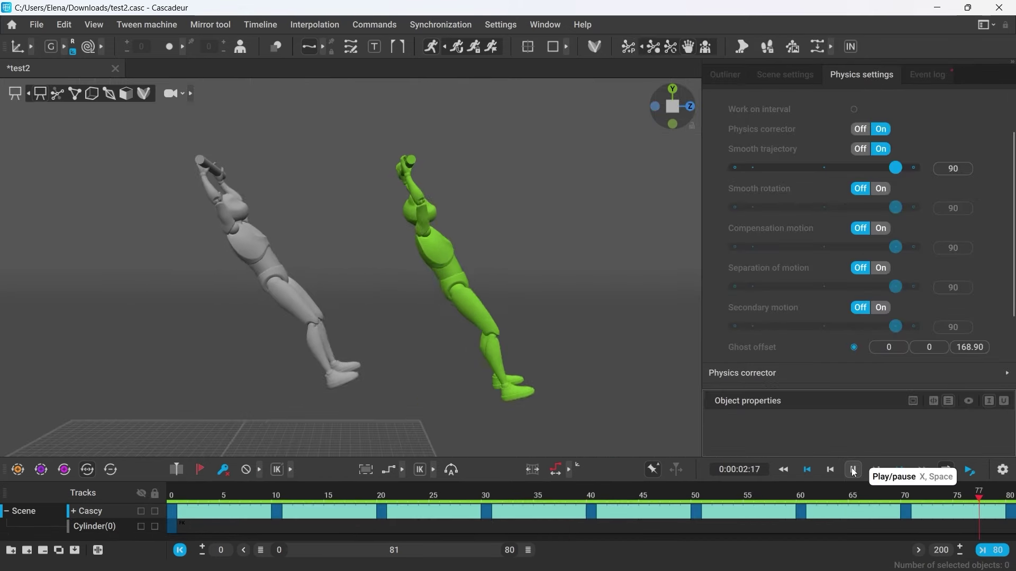
Turn off Ghost offset and scrub frames 15–29 to compare the overlapping green result.
click(854, 348)
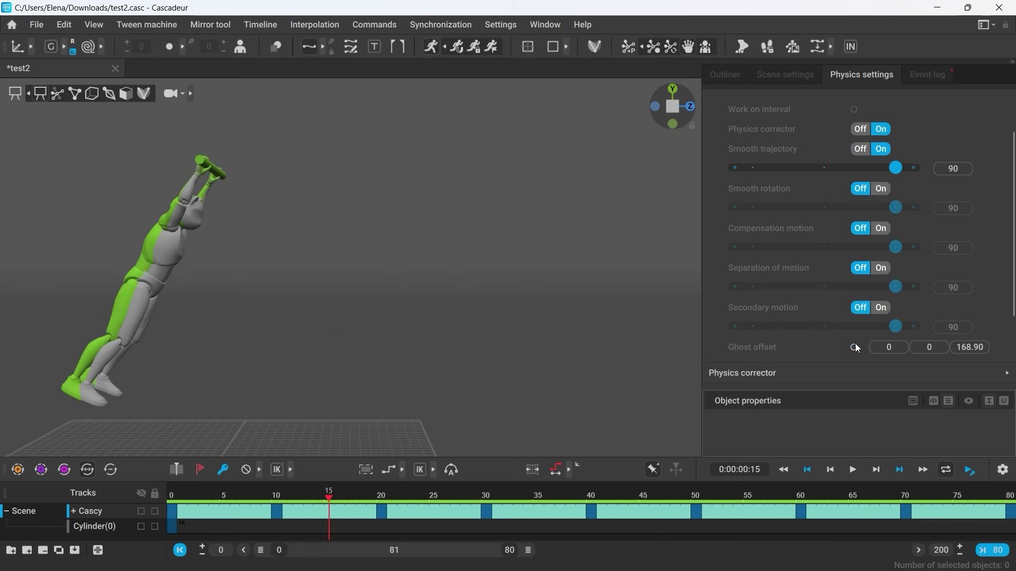
middle_drag(268, 367, 505, 371)
drag(332, 496, 1013, 513)
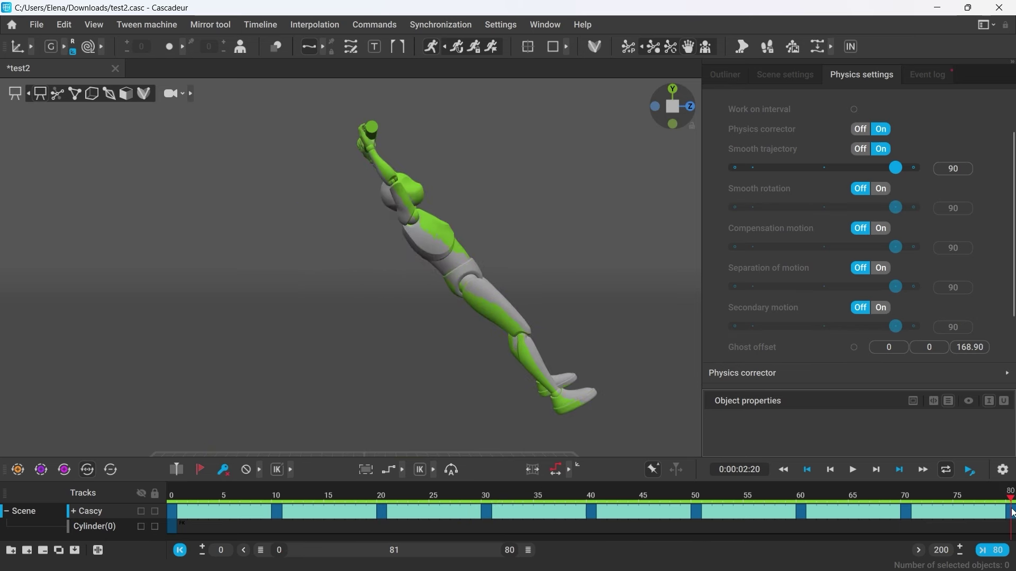
click(882, 229)
Scrub the timeline, then raise Compensation motion strength to 95.
click(193, 498)
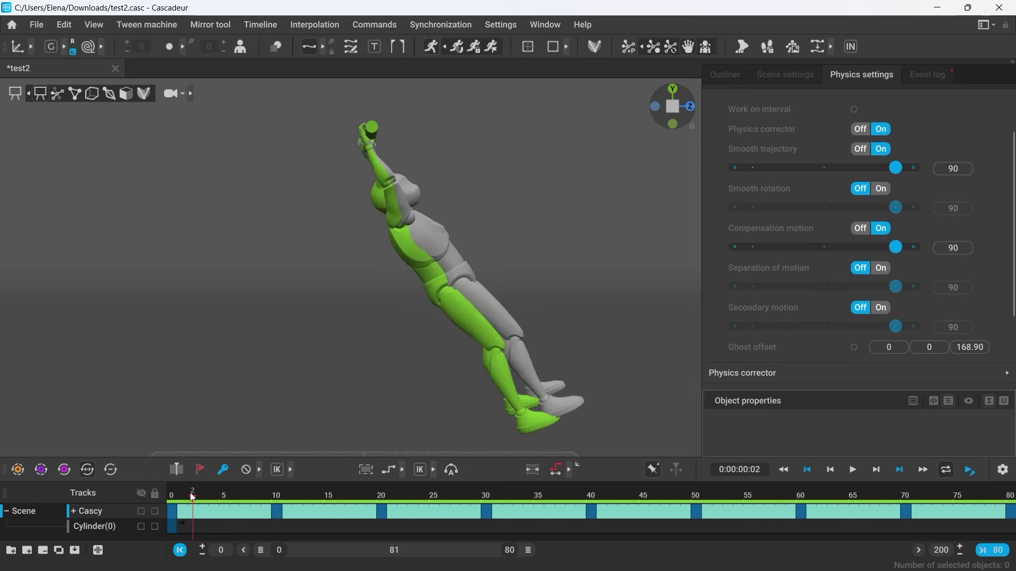
drag(193, 497, 570, 519)
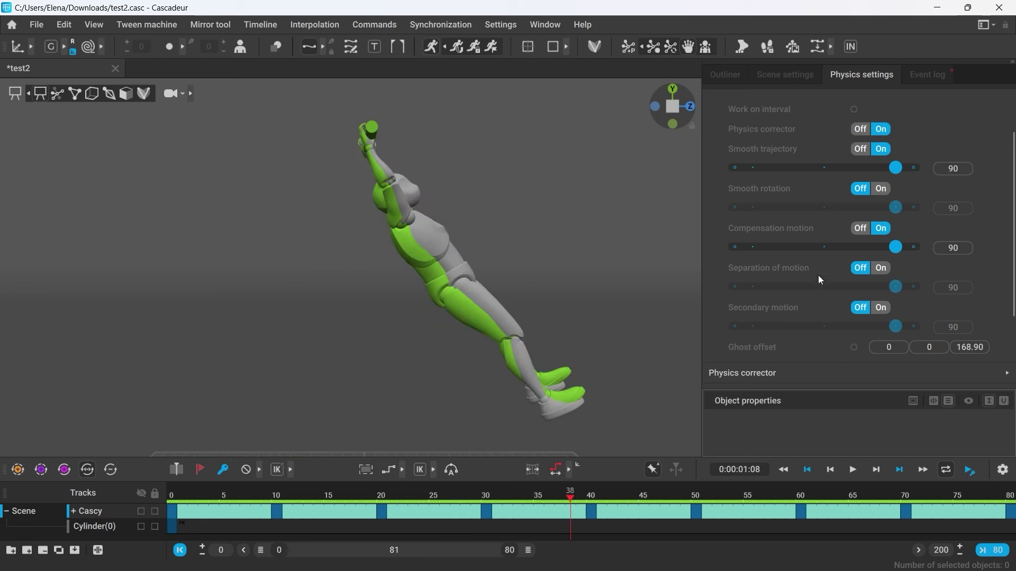
key(Home)
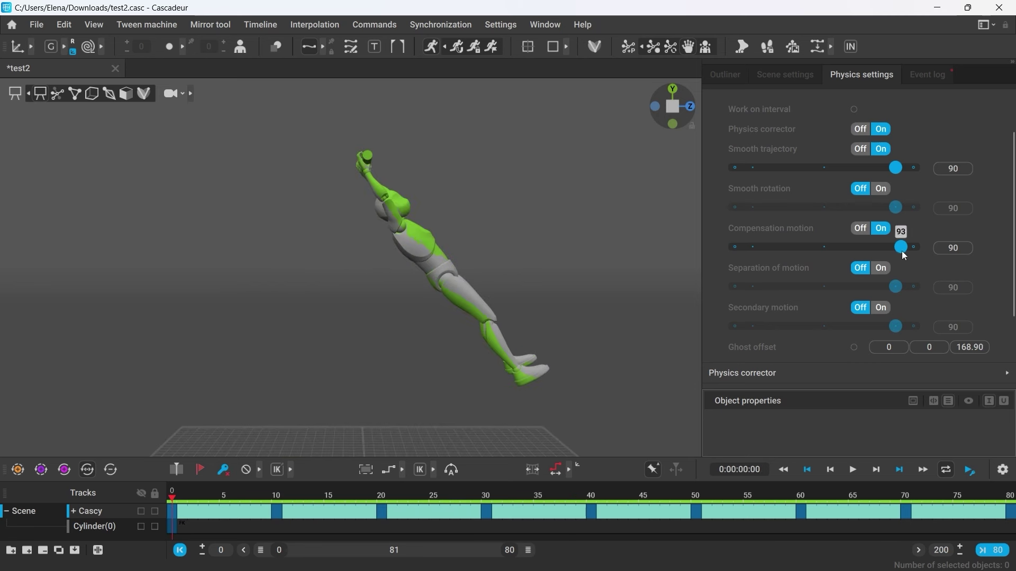
drag(902, 251, 904, 250)
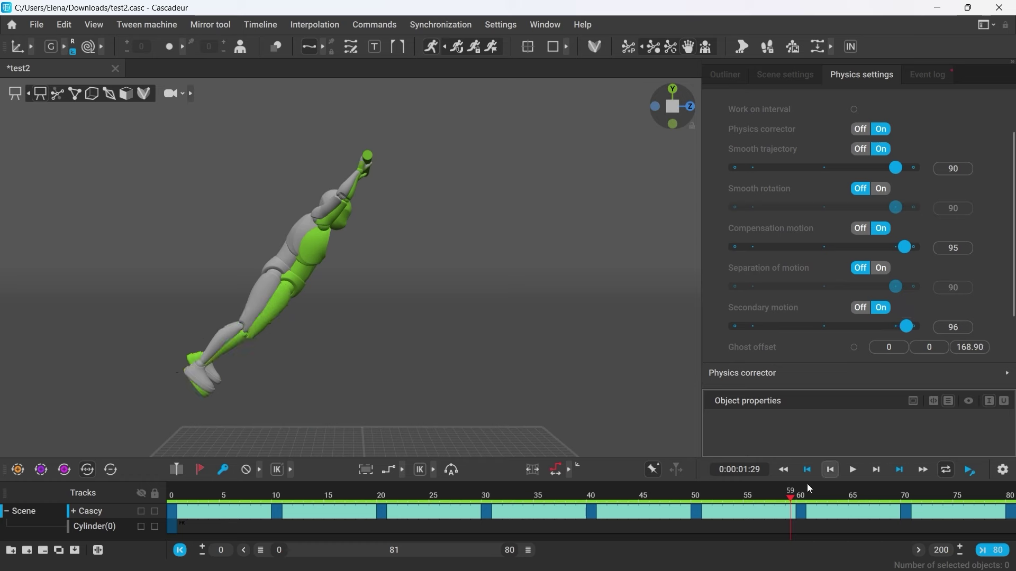
drag(221, 500, 318, 498)
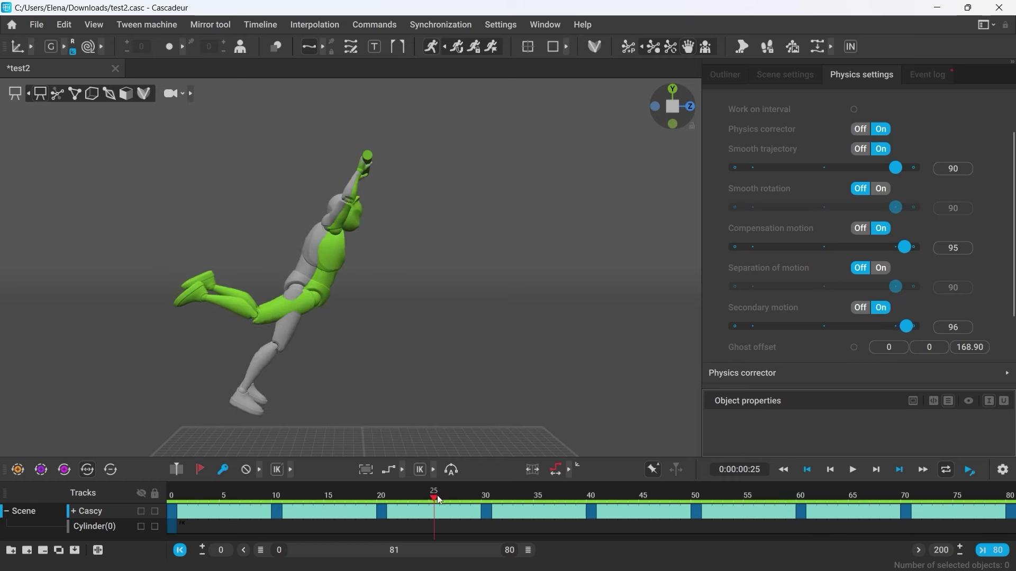
drag(439, 500, 757, 532)
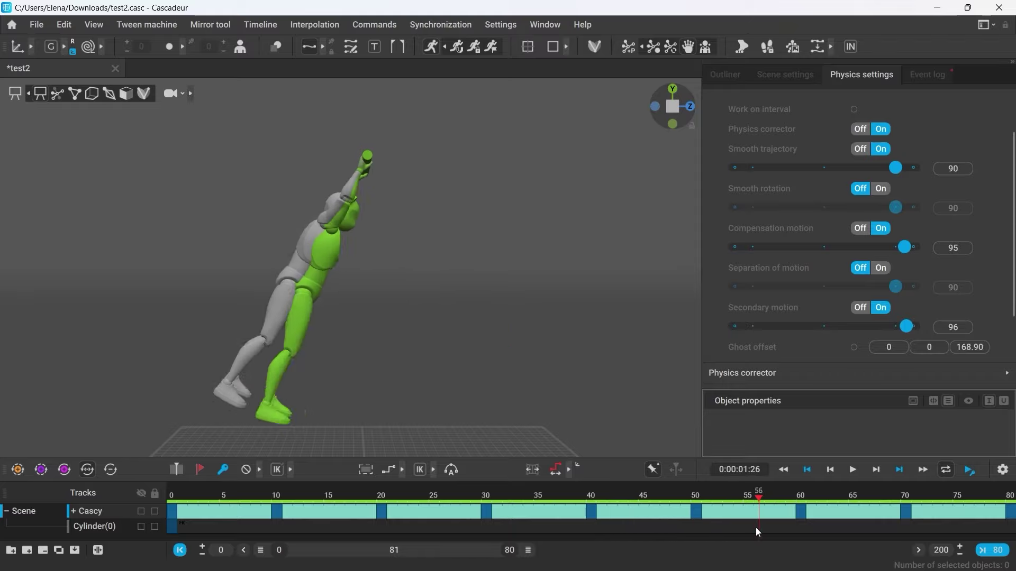